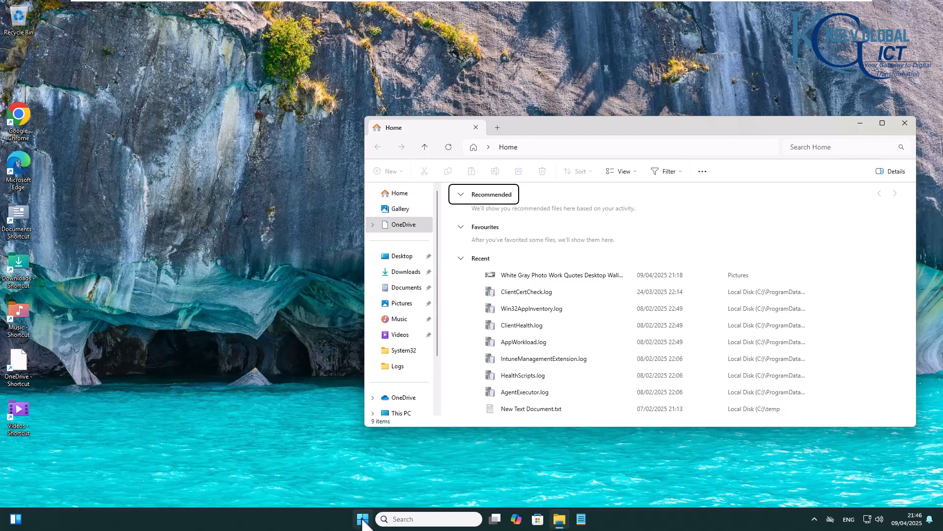
Step: Maximize the open File Explorer window
{"action": "left_click", "coordinate": [359, 523]}
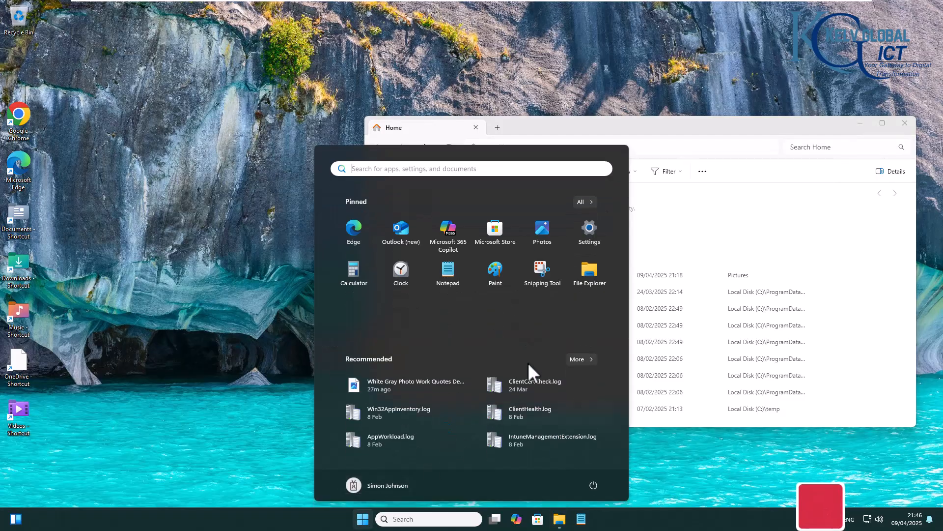
{"action": "left_click", "coordinate": [882, 123]}
{"action": "left_click", "coordinate": [117, 303]}
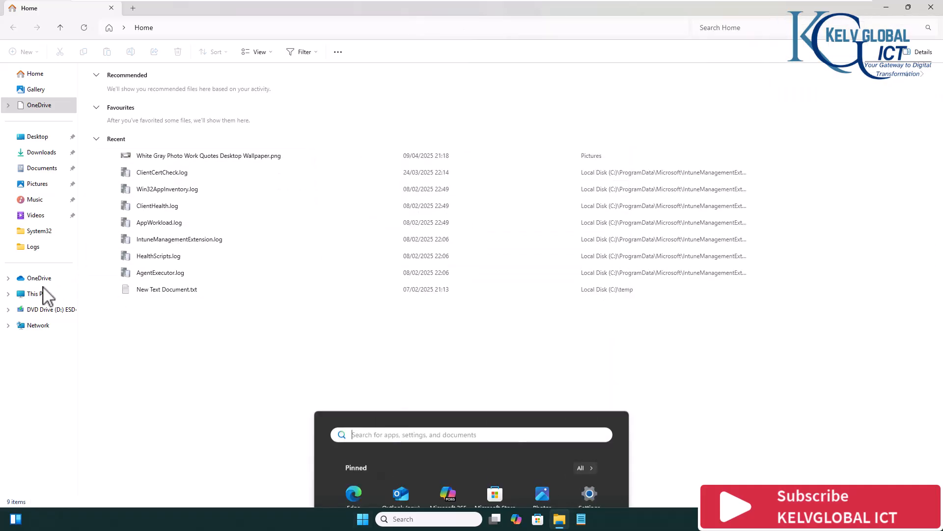
Step: Browse the Documents and Downloads folders, This PC, and the contents of Local Disk (C:)
{"action": "left_click", "coordinate": [51, 169]}
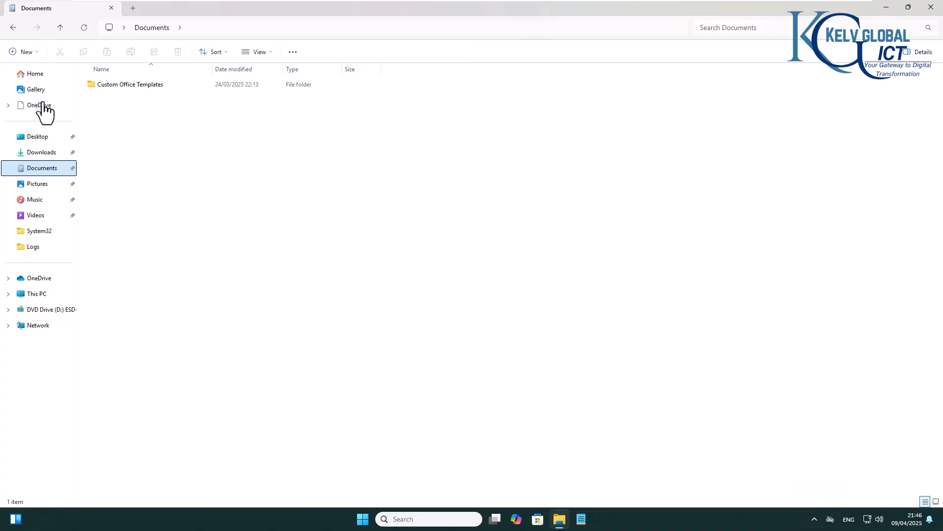
{"action": "left_click", "coordinate": [40, 154]}
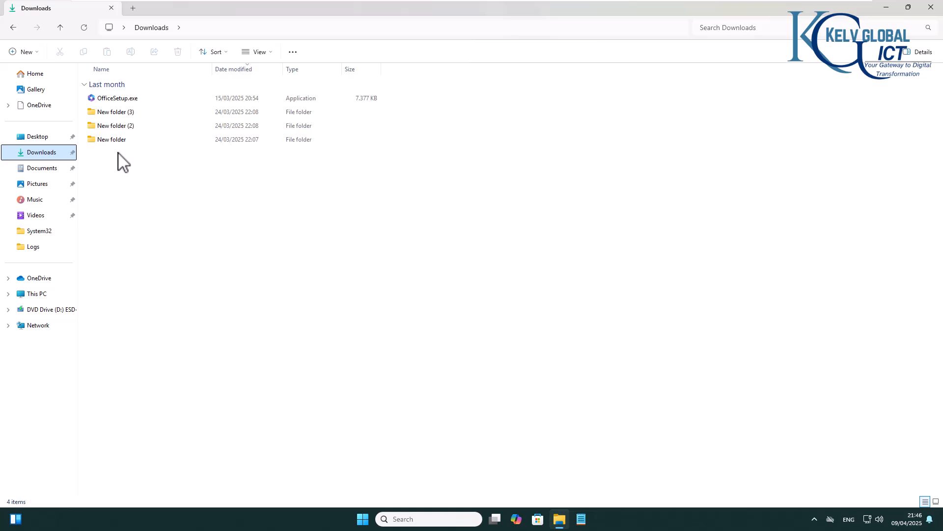
{"action": "left_click", "coordinate": [42, 169]}
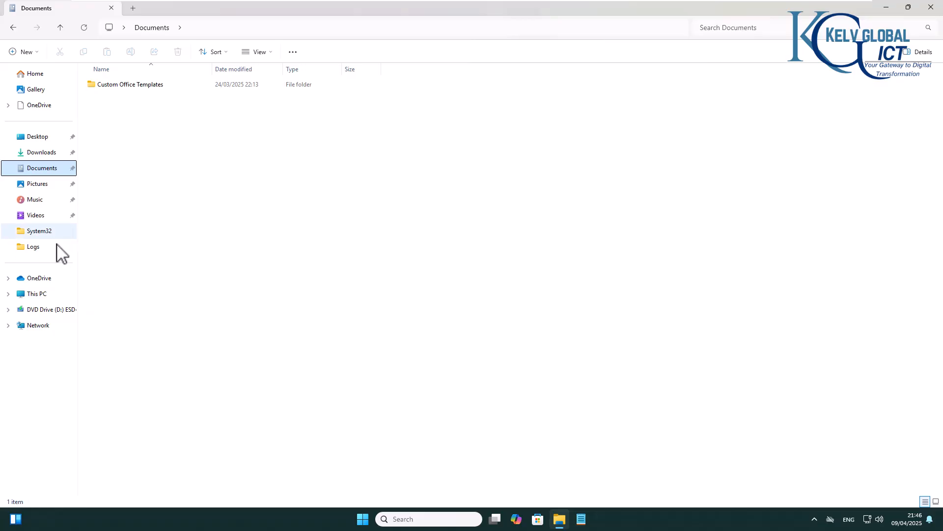
{"action": "left_click", "coordinate": [44, 293]}
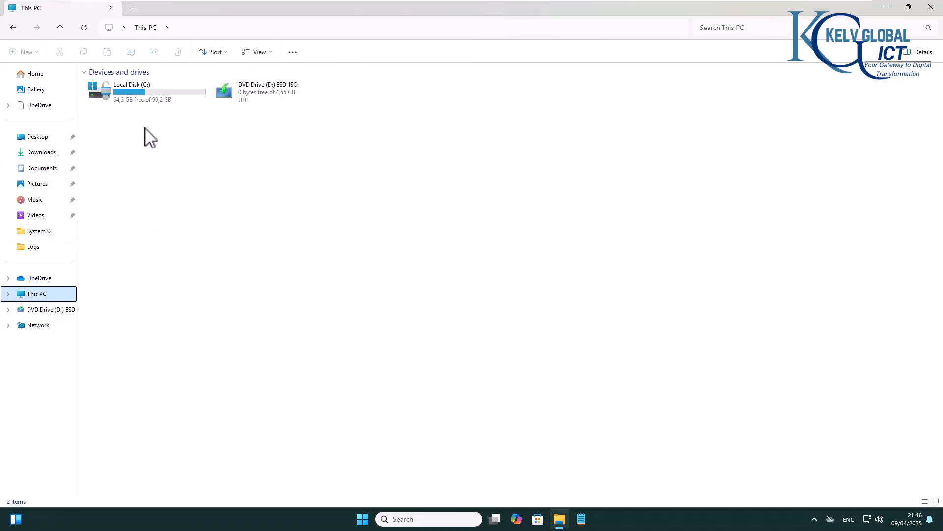
{"action": "left_click", "coordinate": [149, 97]}
{"action": "double_click", "coordinate": [149, 98]}
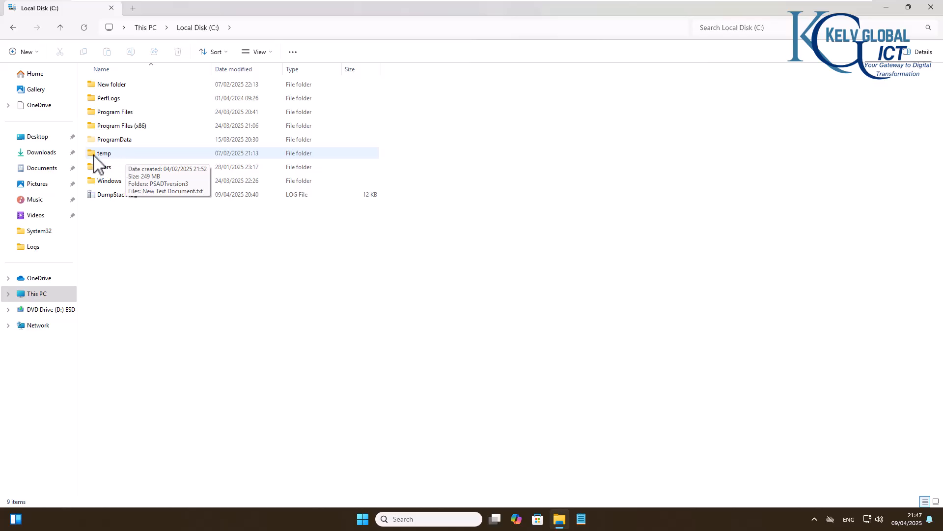
Step: Create a new folder in Documents, naming it with the first name followed by "-01"
{"action": "left_click", "coordinate": [52, 172]}
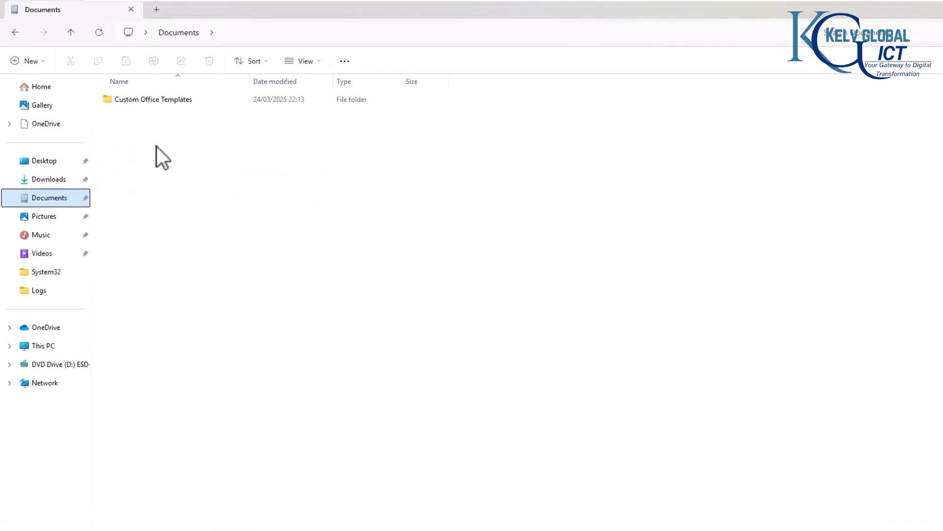
{"action": "right_click", "coordinate": [182, 170]}
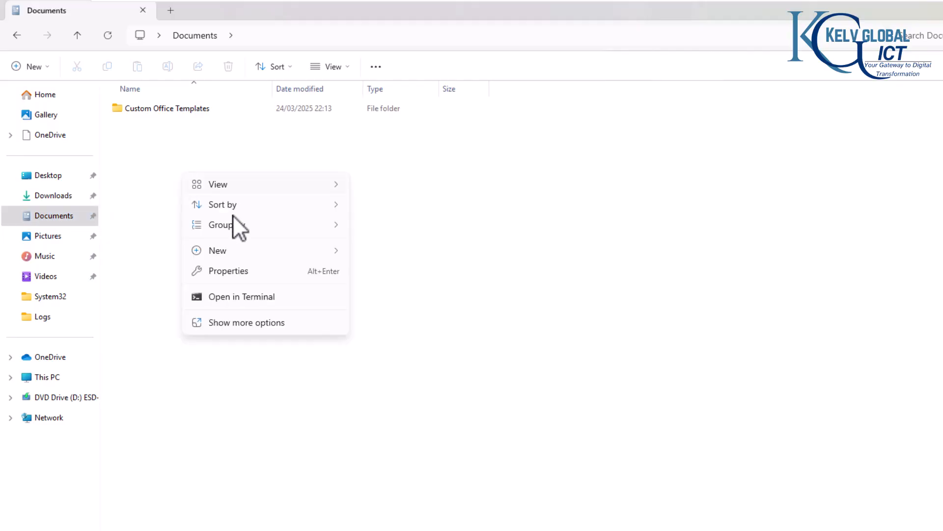
{"action": "mouse_move", "coordinate": [227, 249]}
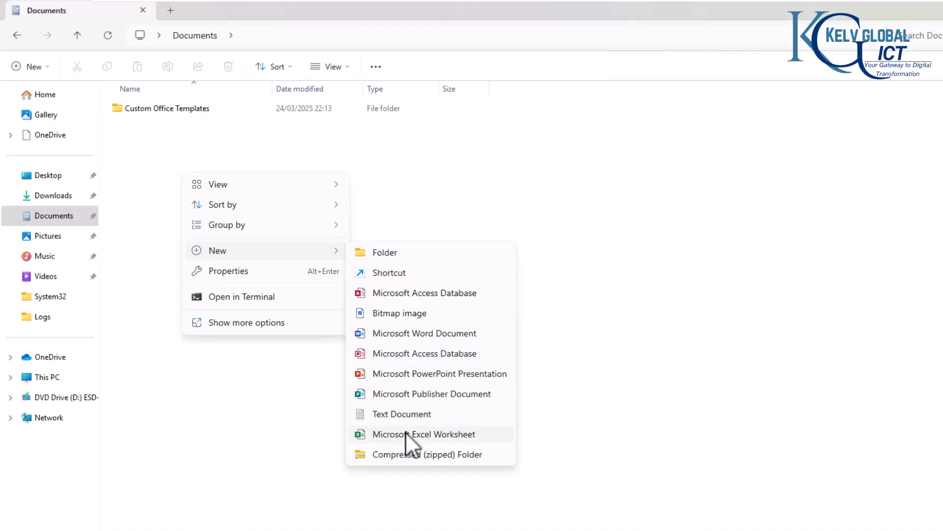
{"action": "left_click", "coordinate": [393, 256]}
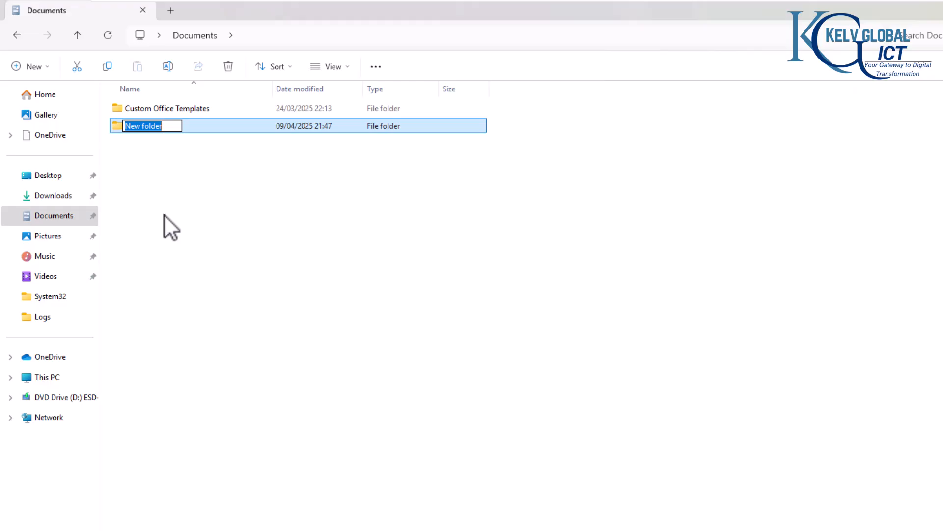
{"action": "type", "text": "Kelvin"}
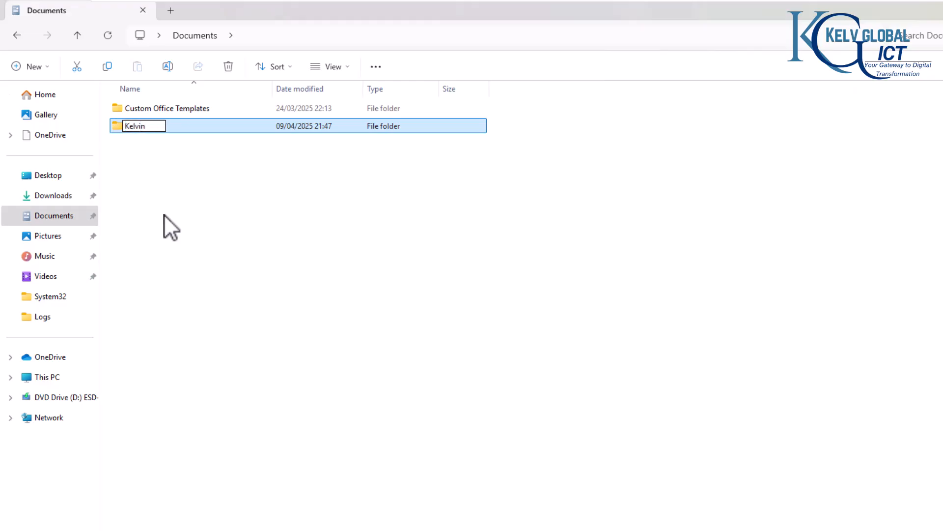
{"action": "type", "text": "-01"}
{"action": "left_click", "coordinate": [164, 214]}
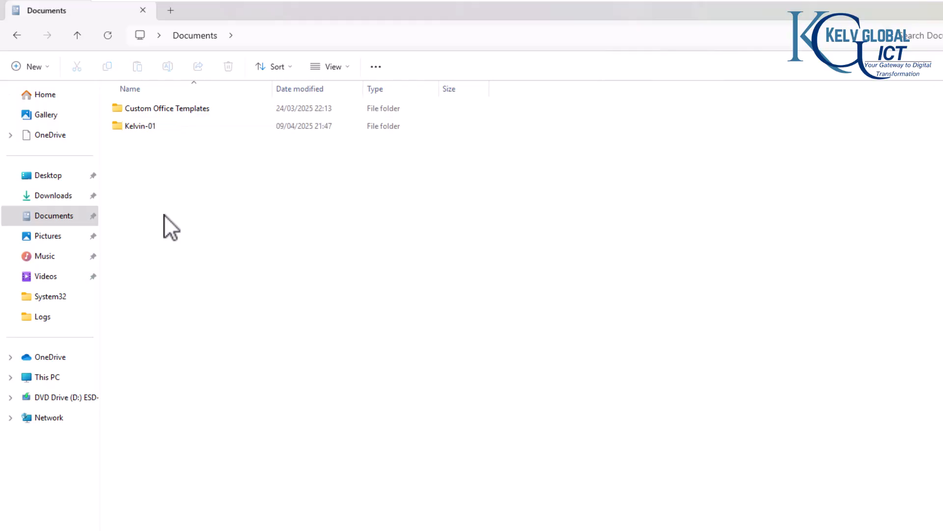
Step: Create a text document named File002.txt inside the new "-01" folder
{"action": "double_click", "coordinate": [155, 129]}
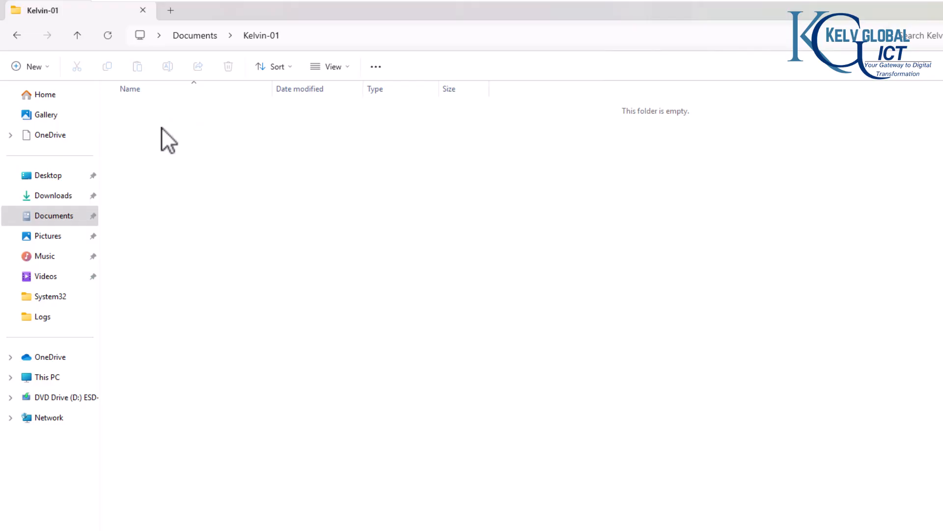
{"action": "right_click", "coordinate": [161, 127]}
{"action": "mouse_move", "coordinate": [213, 225]}
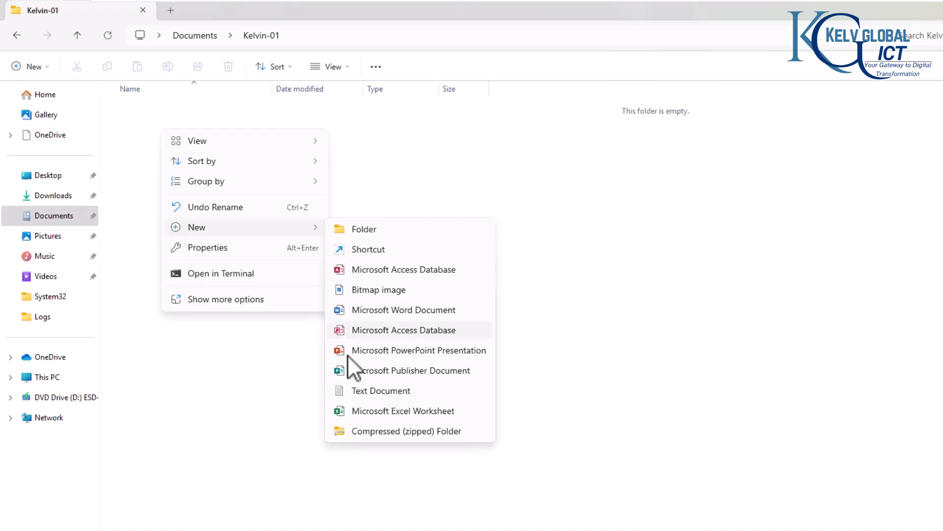
{"action": "left_click", "coordinate": [361, 391]}
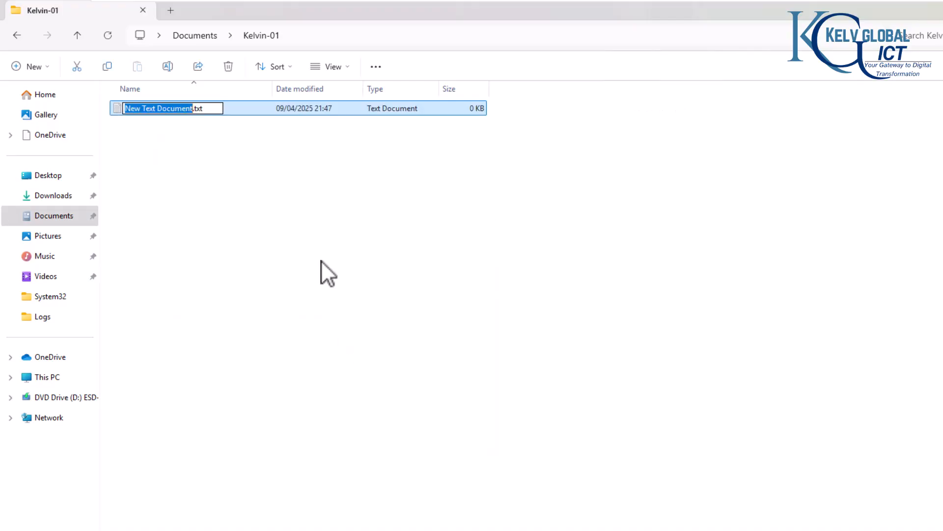
{"action": "type", "text": "no"}
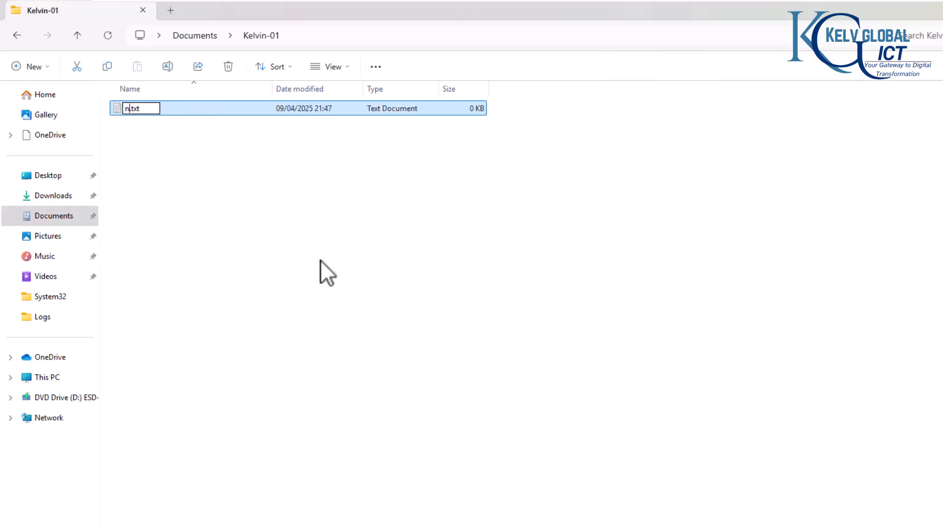
{"action": "key", "text": "BackSpace"}
{"action": "key", "text": "BackSpace"}
{"action": "type", "text": "File002"}
{"action": "key", "text": "Return"}
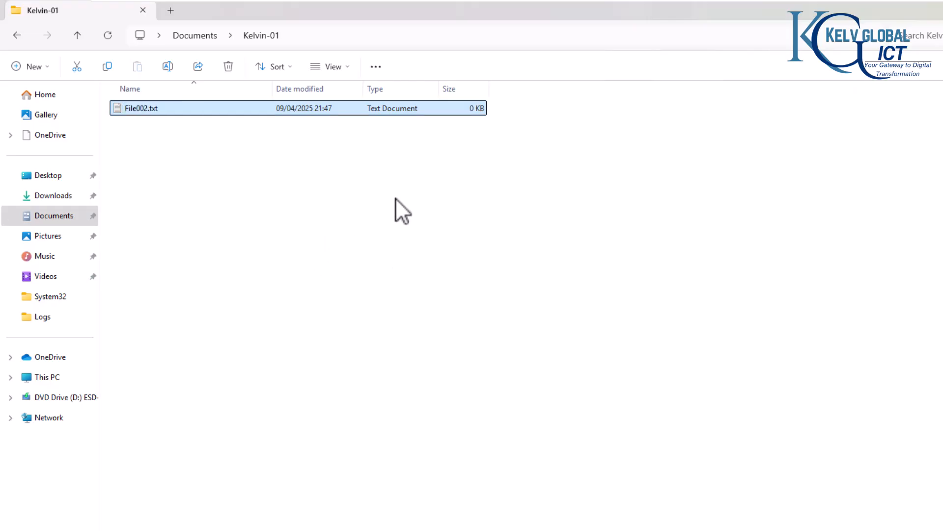
{"action": "left_click", "coordinate": [374, 201]}
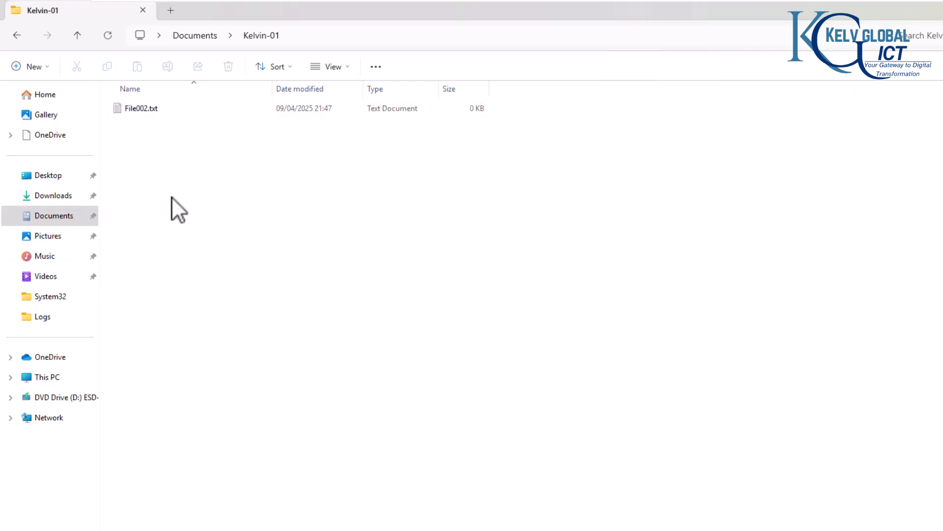
Step: Create a Microsoft Word document named Copy001.docx in the same folder
{"action": "right_click", "coordinate": [141, 139]}
{"action": "mouse_move", "coordinate": [200, 238]}
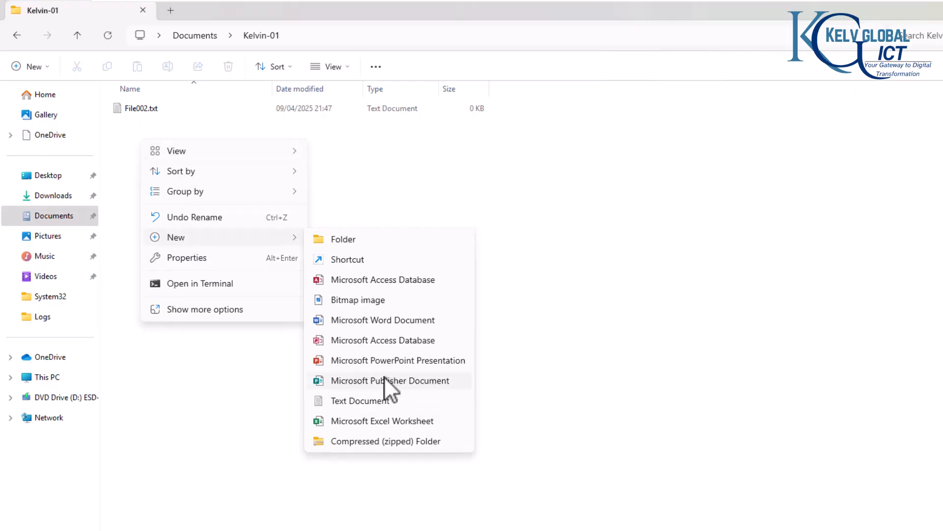
{"action": "left_click", "coordinate": [365, 321]}
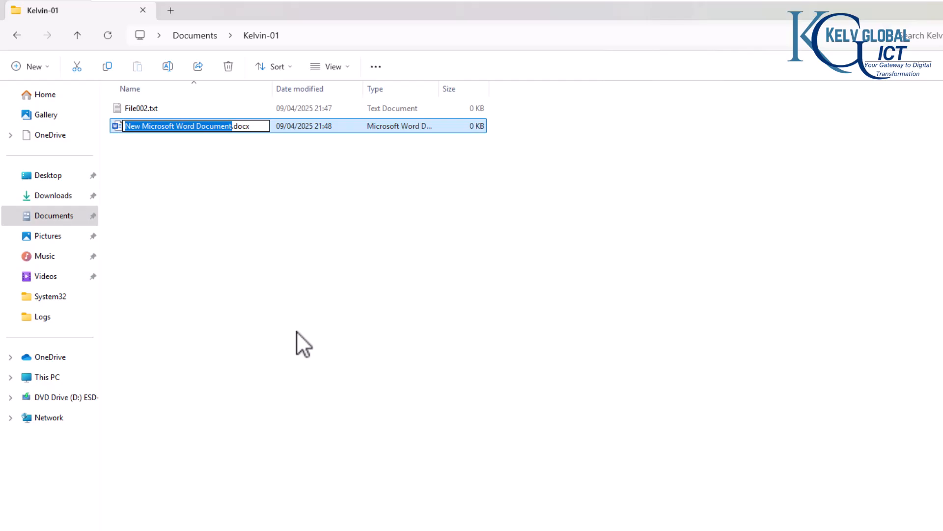
{"action": "type", "text": "Copy00"}
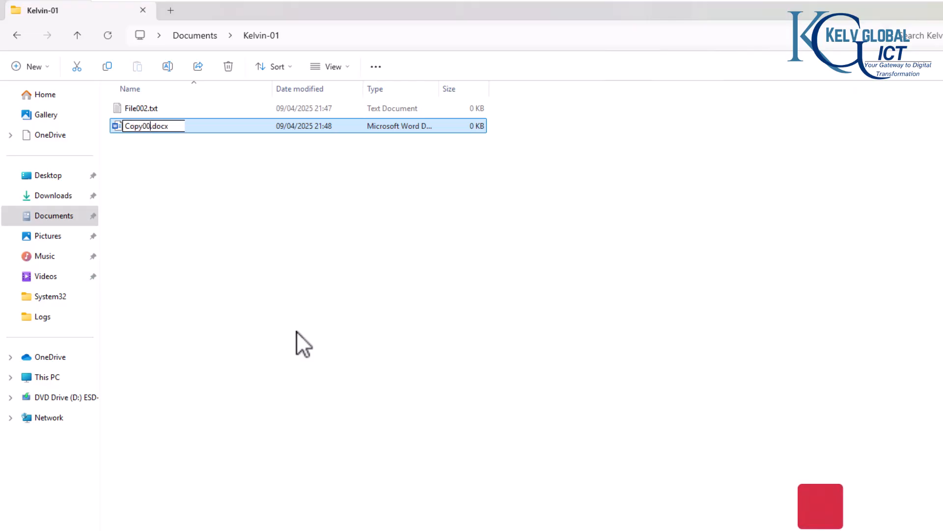
{"action": "type", "text": "1"}
{"action": "key", "text": "Return"}
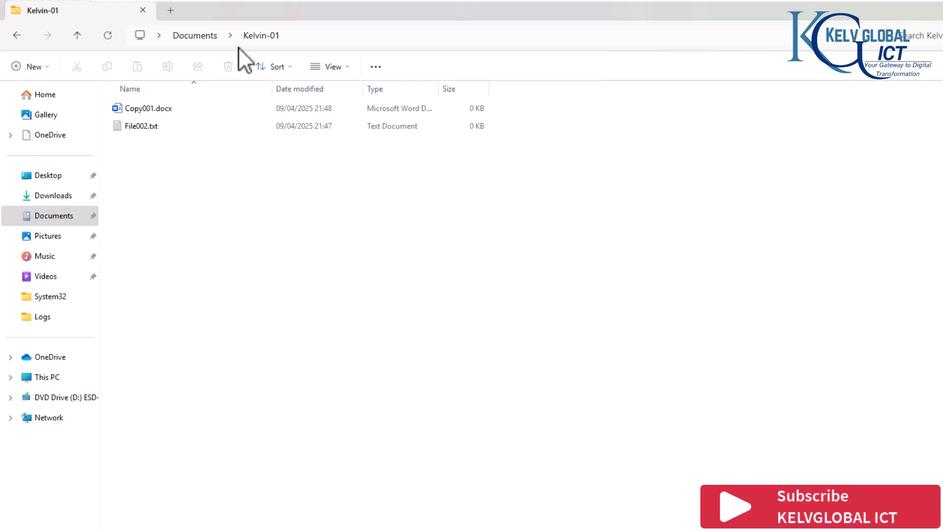
Step: Open File002.txt in Notepad, discard the unsaved emoji note, and reposition the window below the file list
{"action": "left_click", "coordinate": [144, 123]}
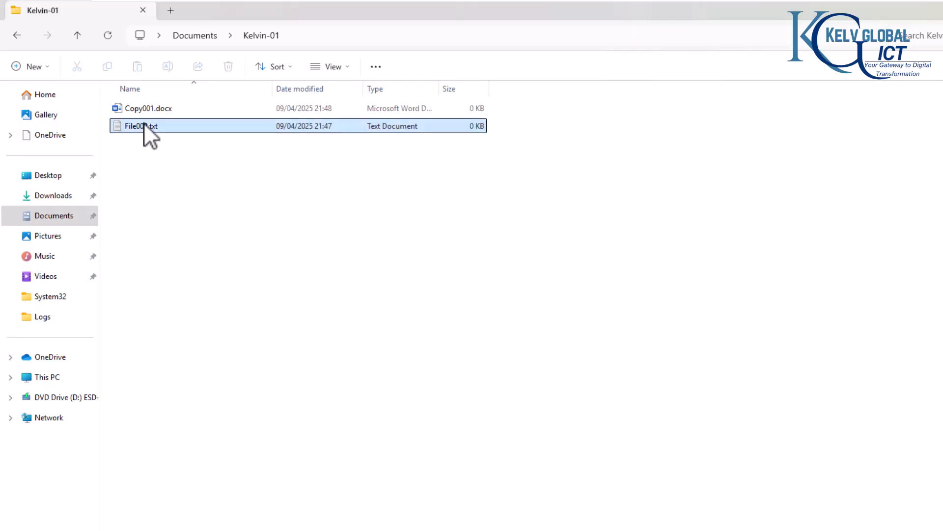
{"action": "double_click", "coordinate": [140, 131]}
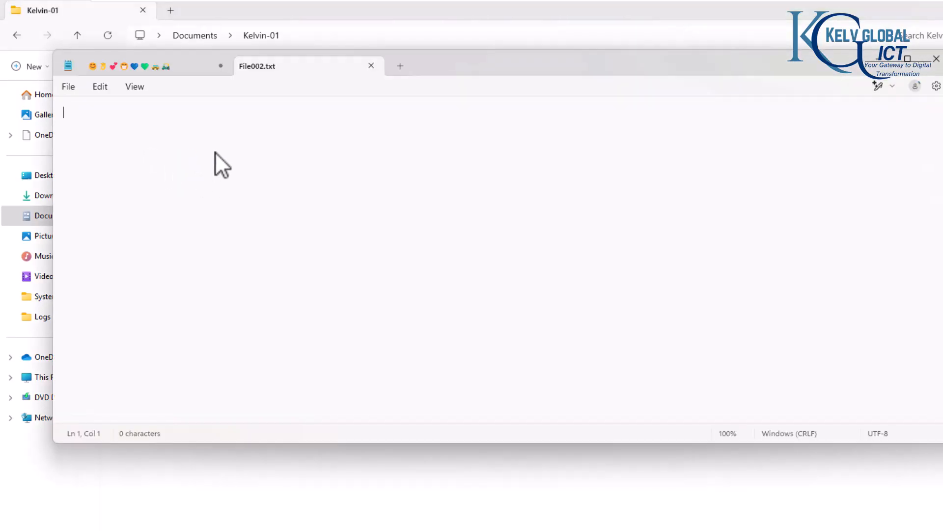
{"action": "left_click", "coordinate": [220, 66]}
{"action": "left_click", "coordinate": [485, 277]}
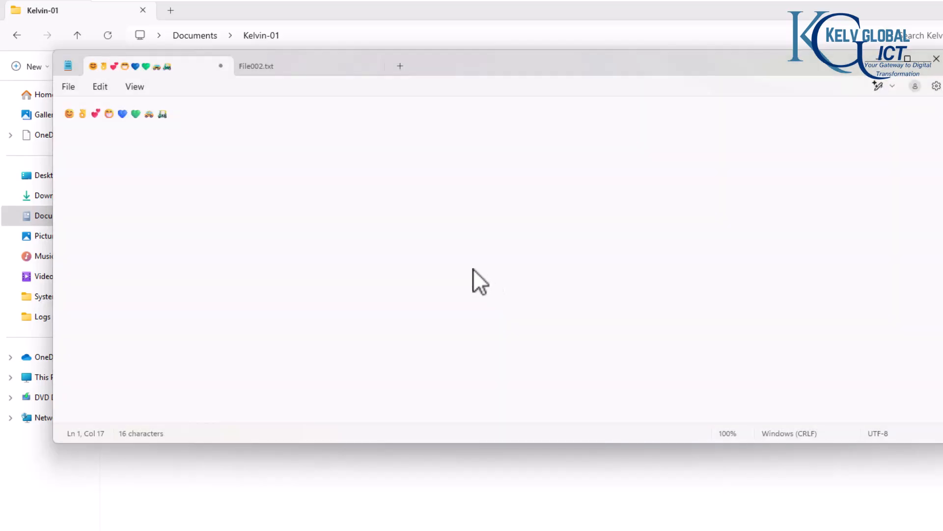
{"action": "left_click_drag", "start_coordinate": [305, 60], "coordinate": [509, 195]}
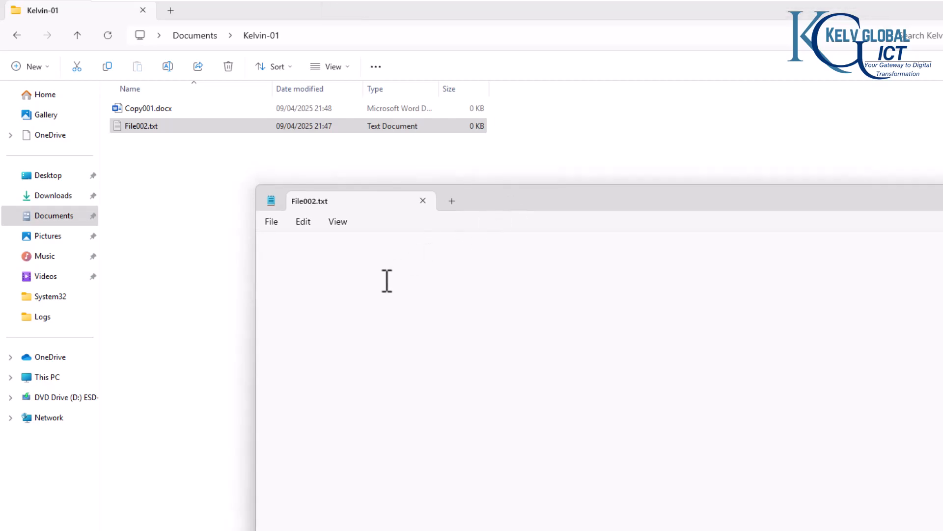
Step: Write "Hello," and "how are you doing" on two lines in File002.txt, save it, and close Notepad
{"action": "type", "text": "Hello, "}
{"action": "type", "text": "how are you "}
{"action": "type", "text": "doing"}
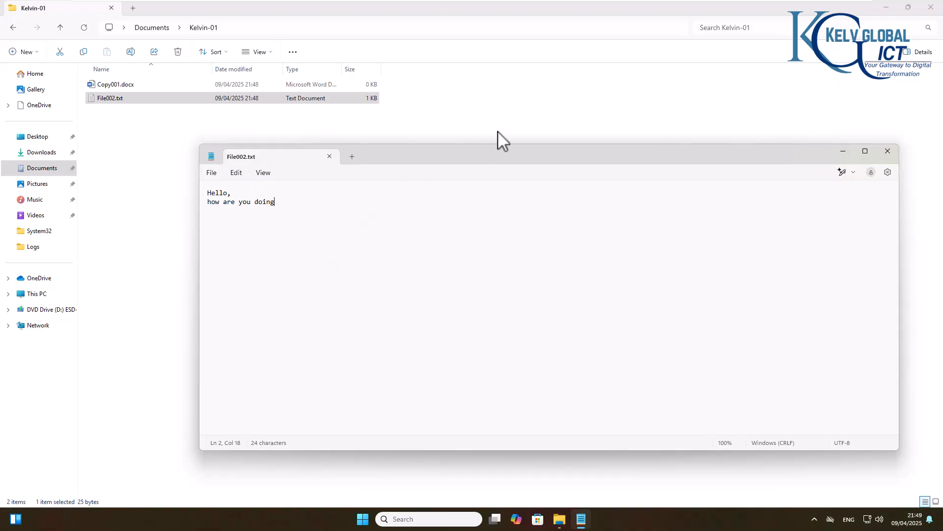
{"action": "left_click", "coordinate": [376, 98]}
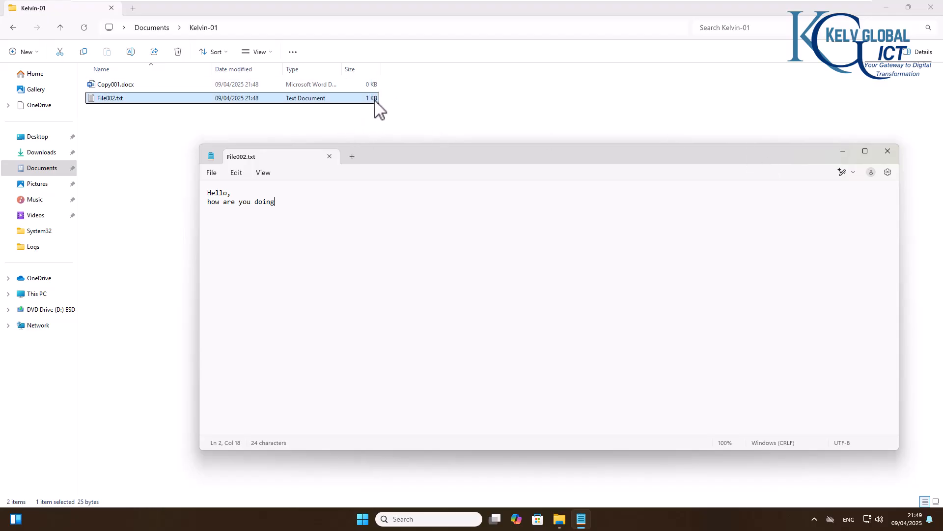
{"action": "left_click", "coordinate": [888, 152]}
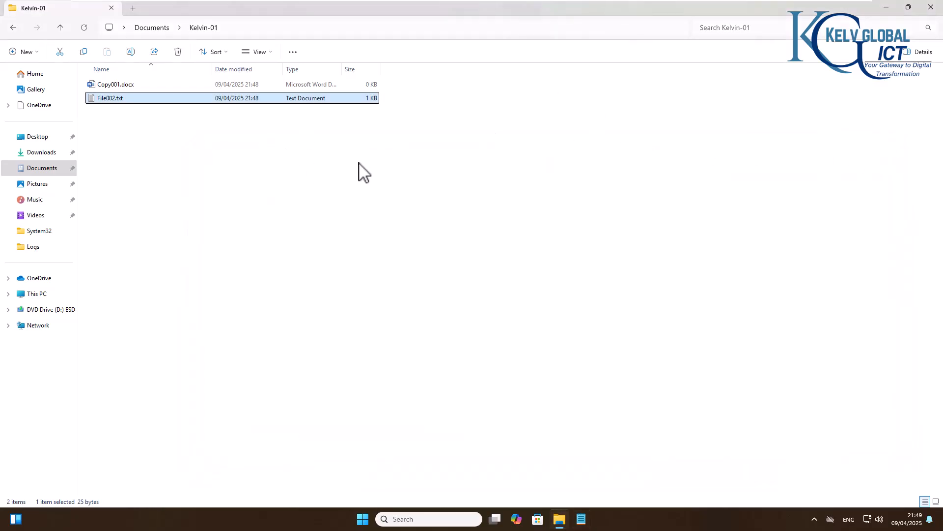
Step: Reopen File002.txt, add a full stop after "doing", and close Notepad
{"action": "double_click", "coordinate": [123, 97]}
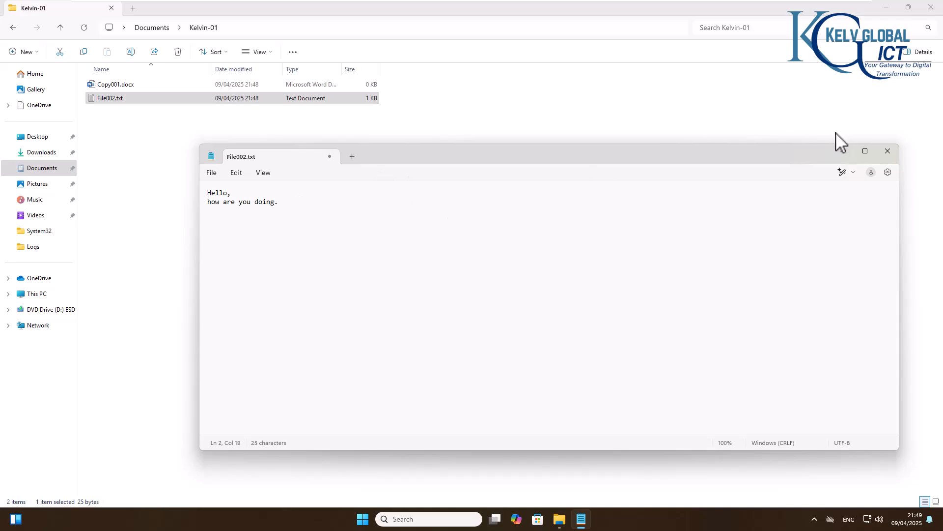
{"action": "left_click", "coordinate": [887, 153]}
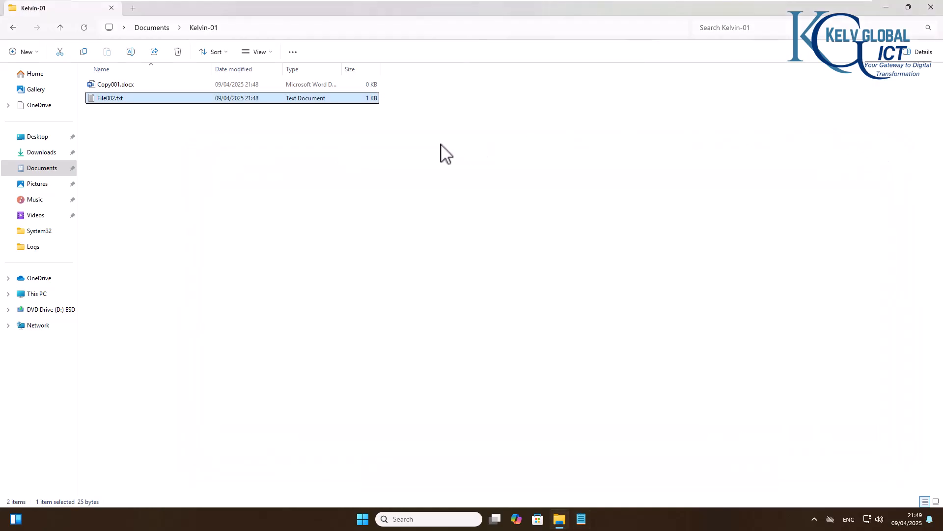
Step: Reopen File002.txt, save its text as File003.txt in the same folder, and close Notepad
{"action": "double_click", "coordinate": [132, 101]}
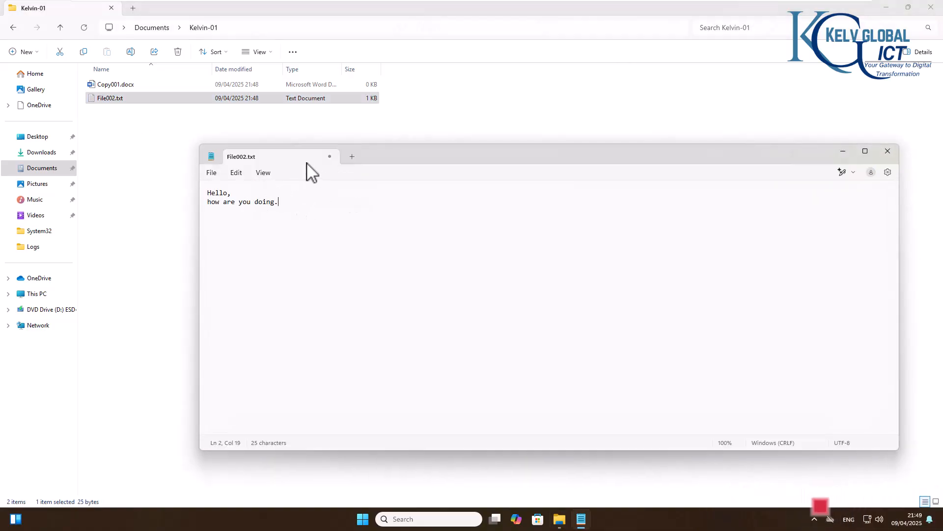
{"action": "left_click", "coordinate": [212, 173]}
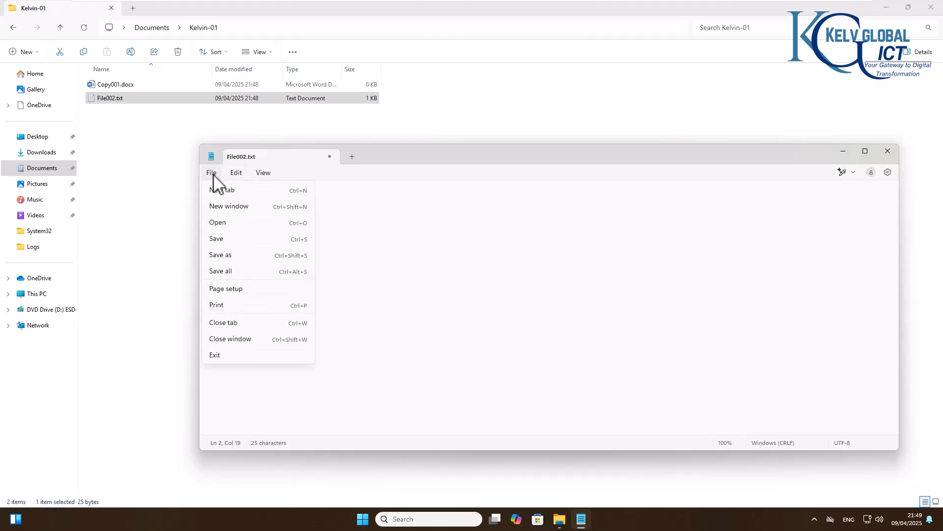
{"action": "left_click", "coordinate": [223, 255]}
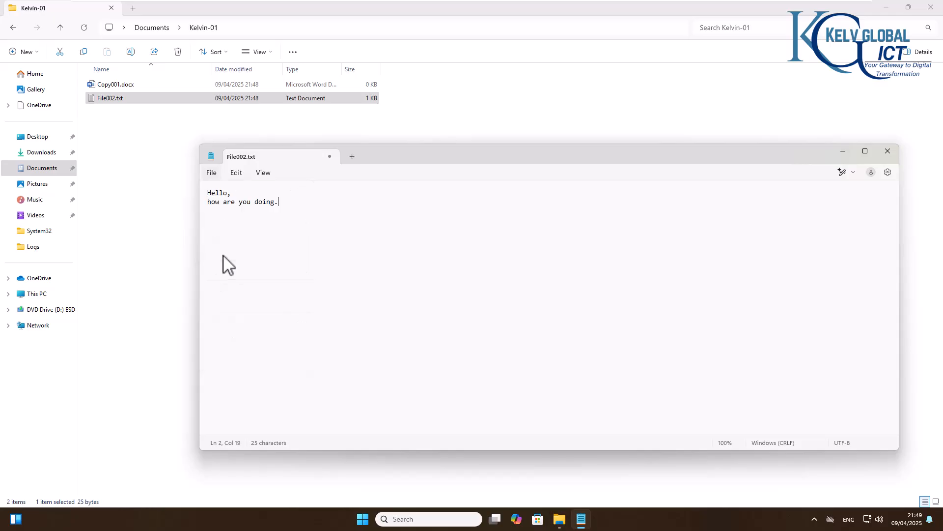
{"action": "key", "text": "ctrl+shift+s"}
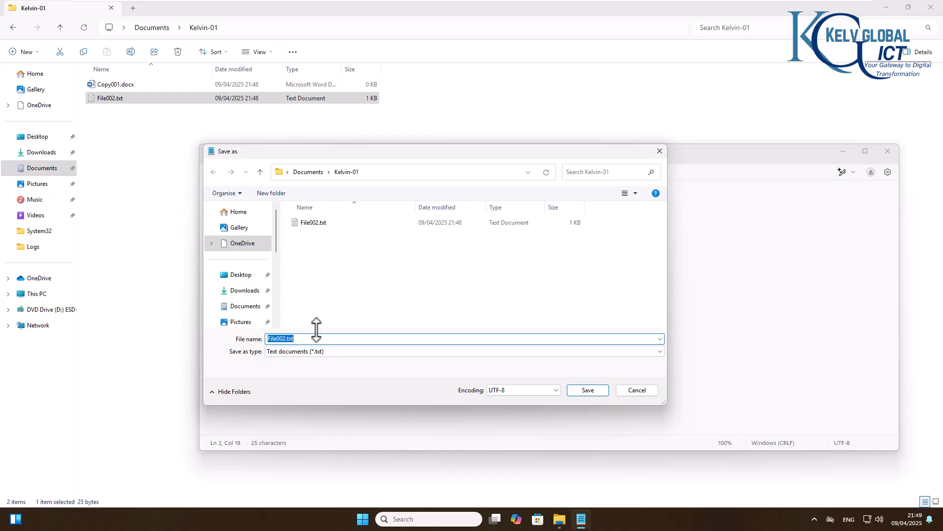
{"action": "left_click", "coordinate": [283, 339]}
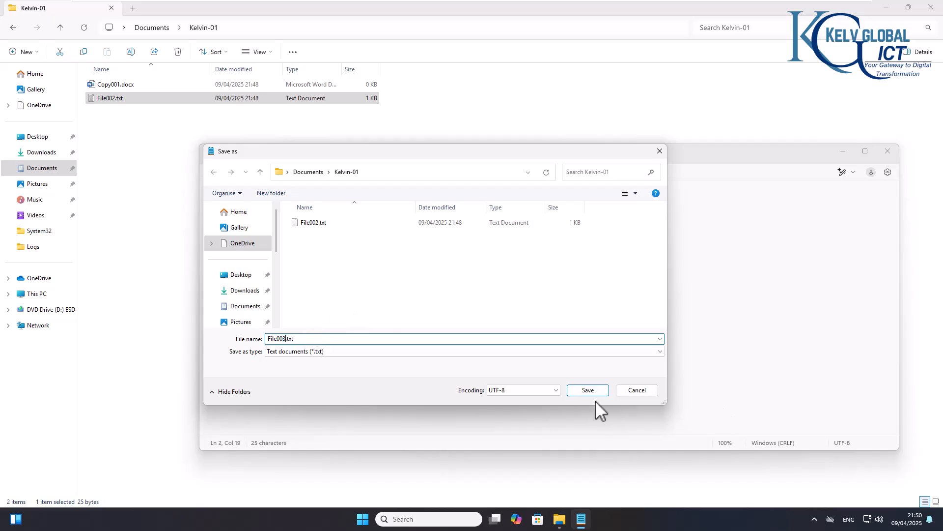
{"action": "left_click", "coordinate": [594, 388]}
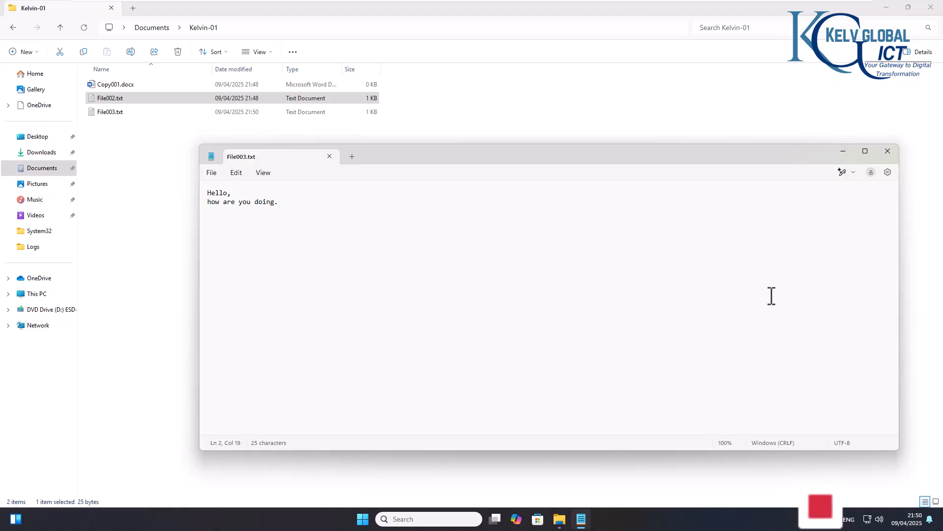
{"action": "left_click", "coordinate": [888, 151]}
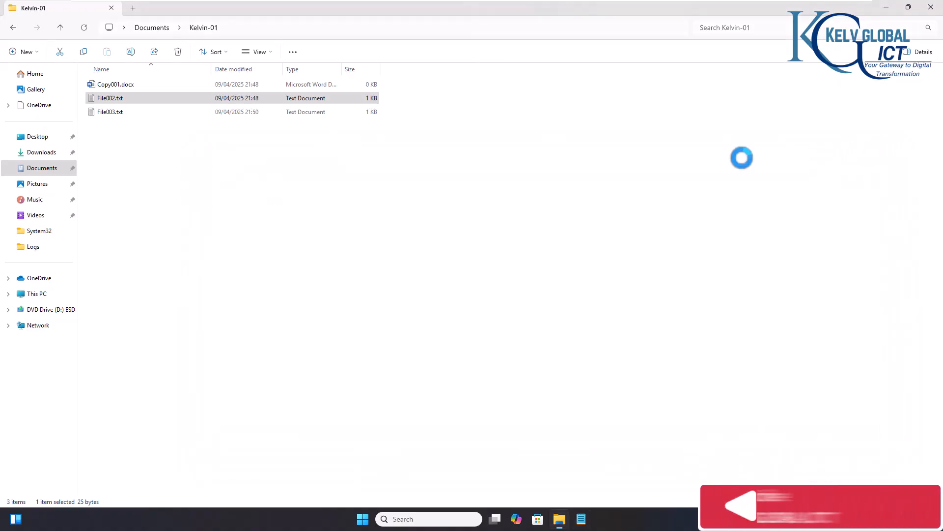
Step: Duplicate File002.txt within the Kelvin-01 folder by copying and pasting it
{"action": "left_click", "coordinate": [112, 146]}
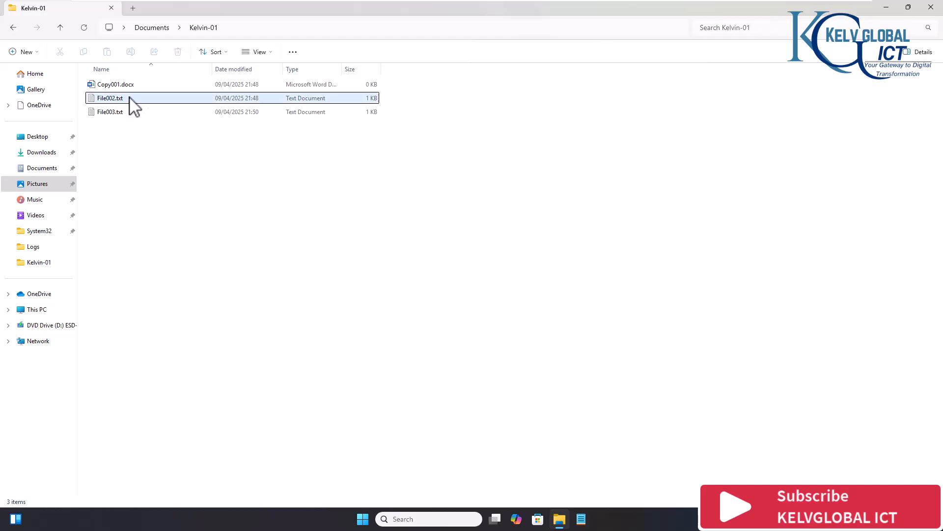
{"action": "left_click", "coordinate": [129, 101]}
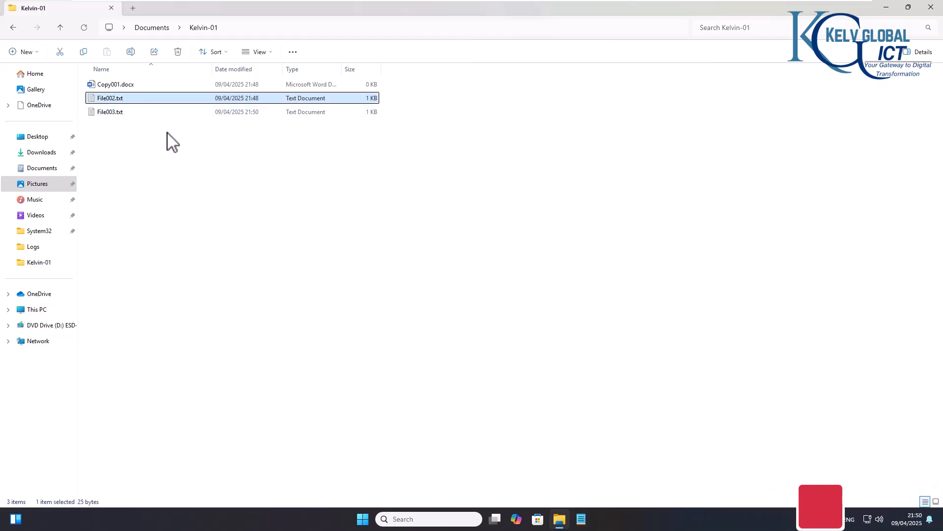
{"action": "key", "text": "ctrl+c"}
{"action": "left_click", "coordinate": [140, 176]}
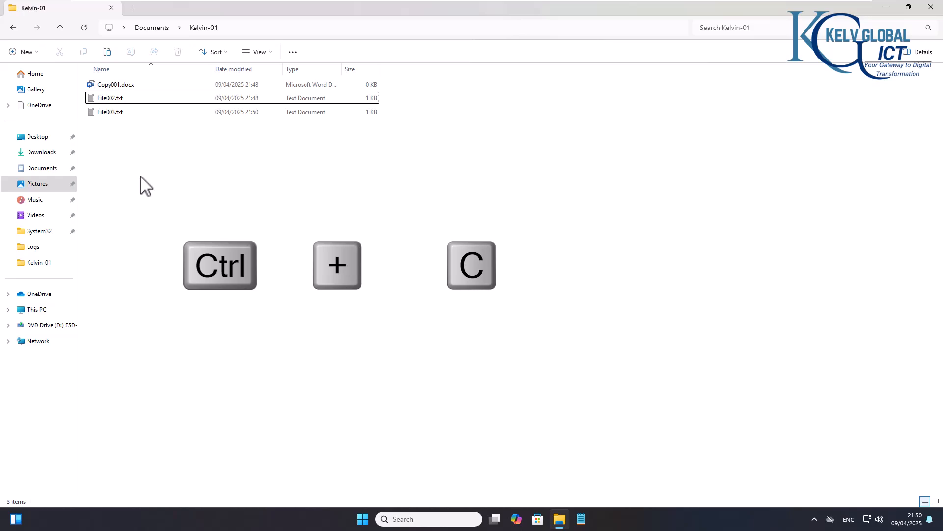
{"action": "key", "text": "ctrl+v"}
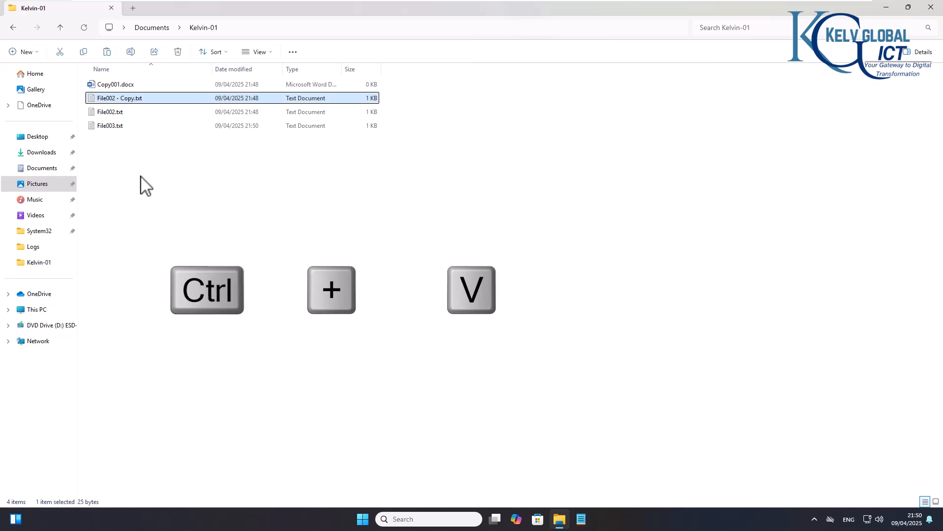